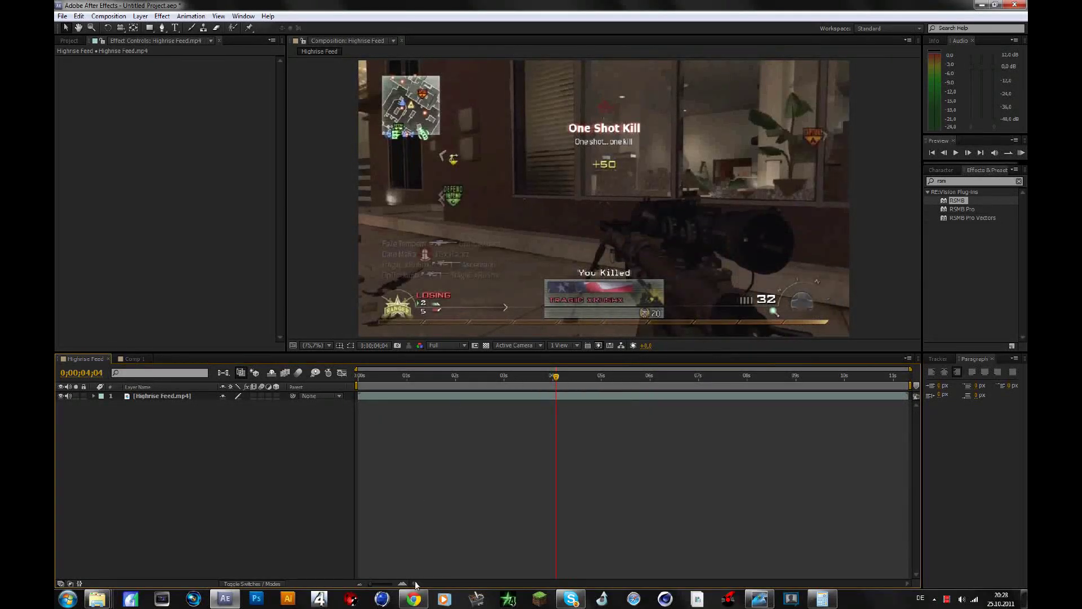
Step: Preview the MOTION BLUR text in Comp 1, then cue Highrise Feed to 0;00;02;14
click(413, 598)
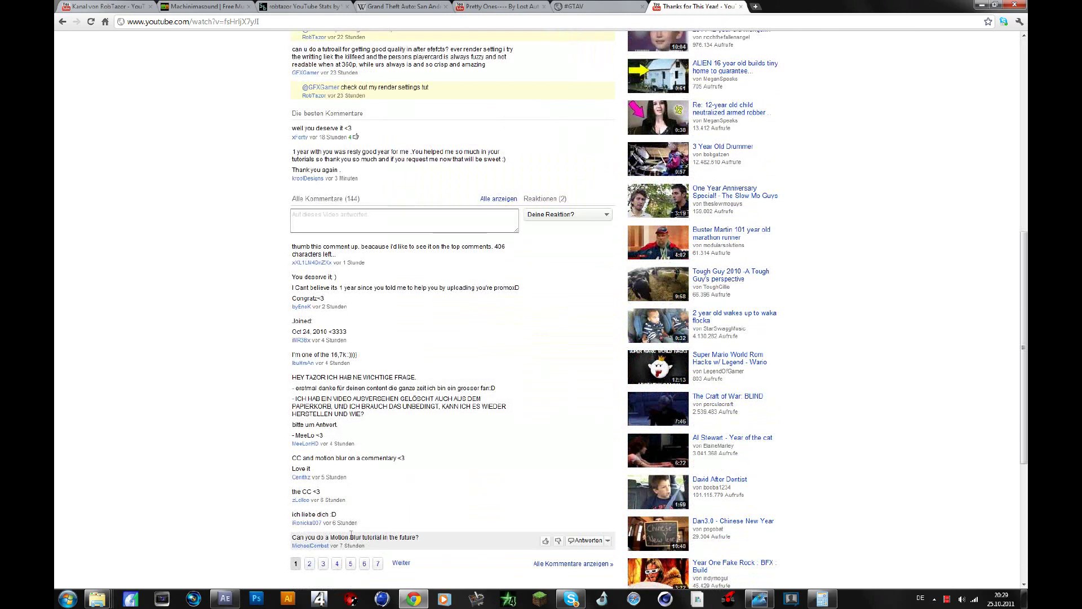
click(224, 601)
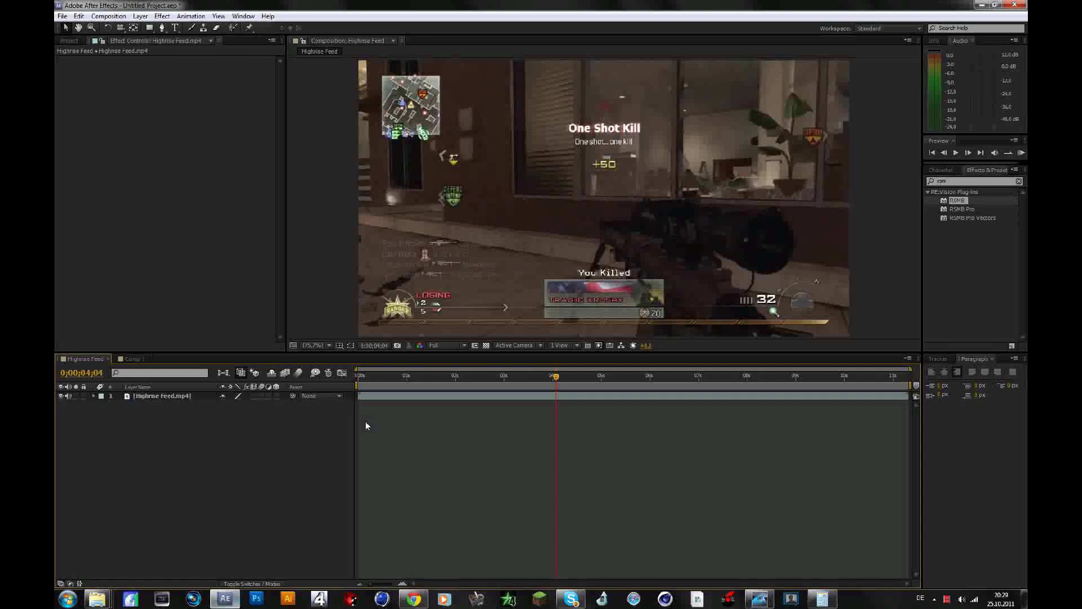
click(131, 359)
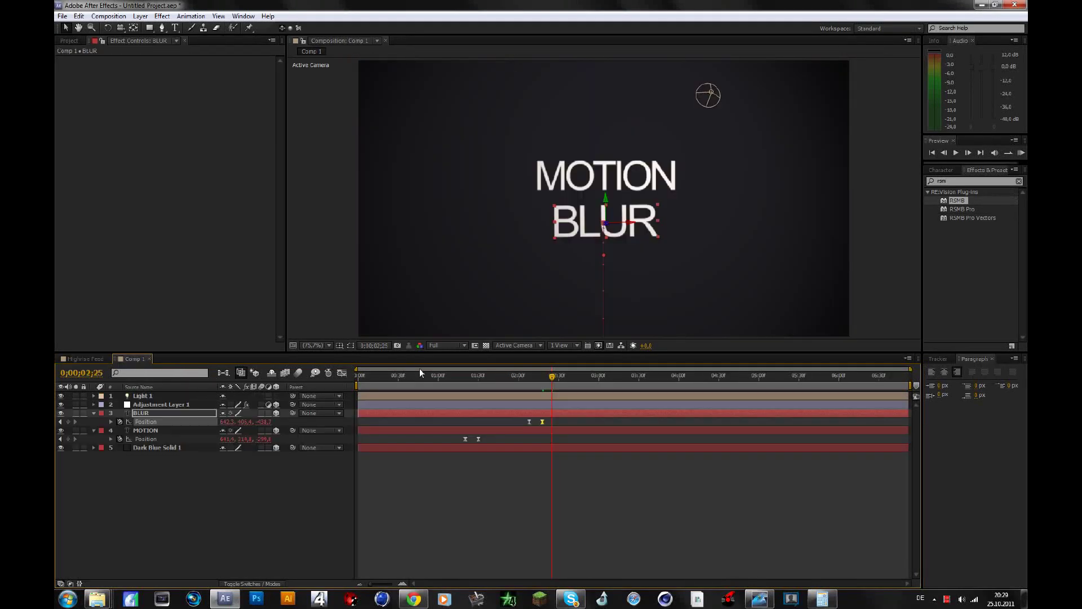
drag(377, 382, 484, 362)
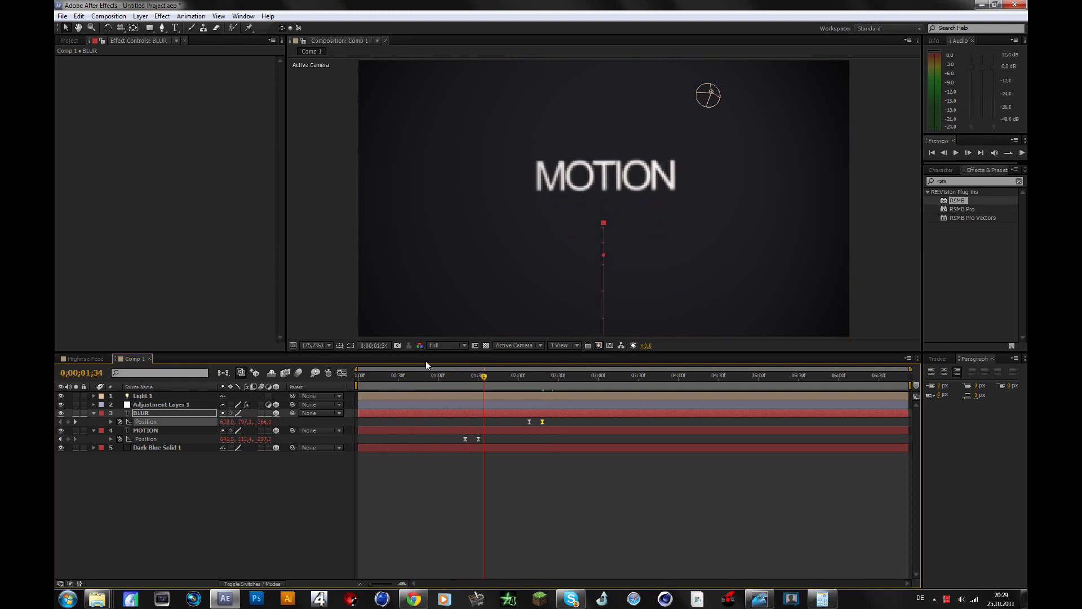
click(96, 359)
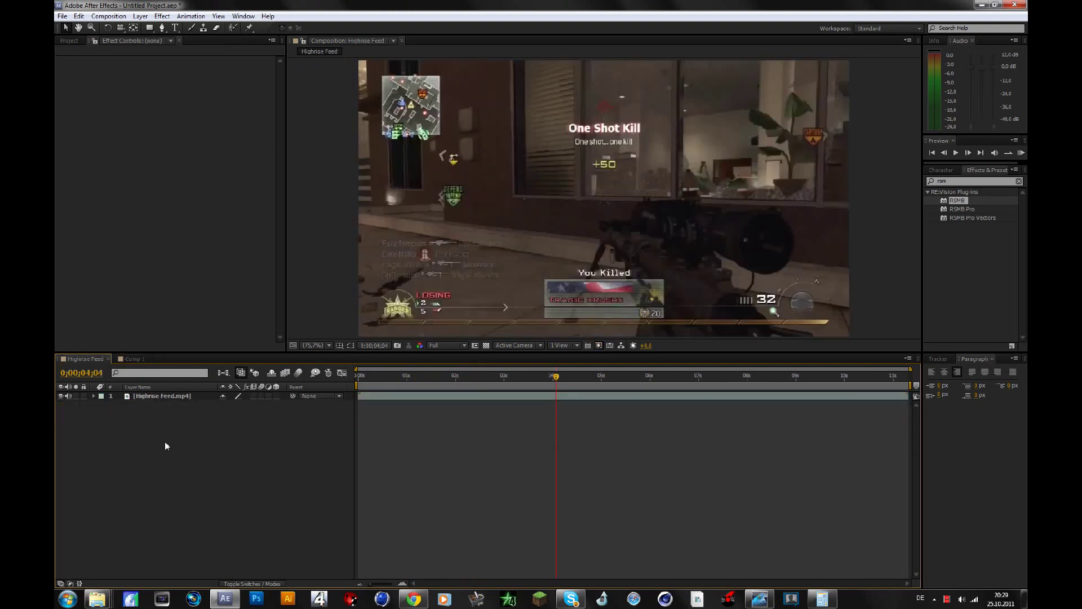
click(435, 376)
Step: Apply RSMB to the Highrise Feed.mp4 layer, preview the blurred gun and adjust Blur Amount
click(466, 375)
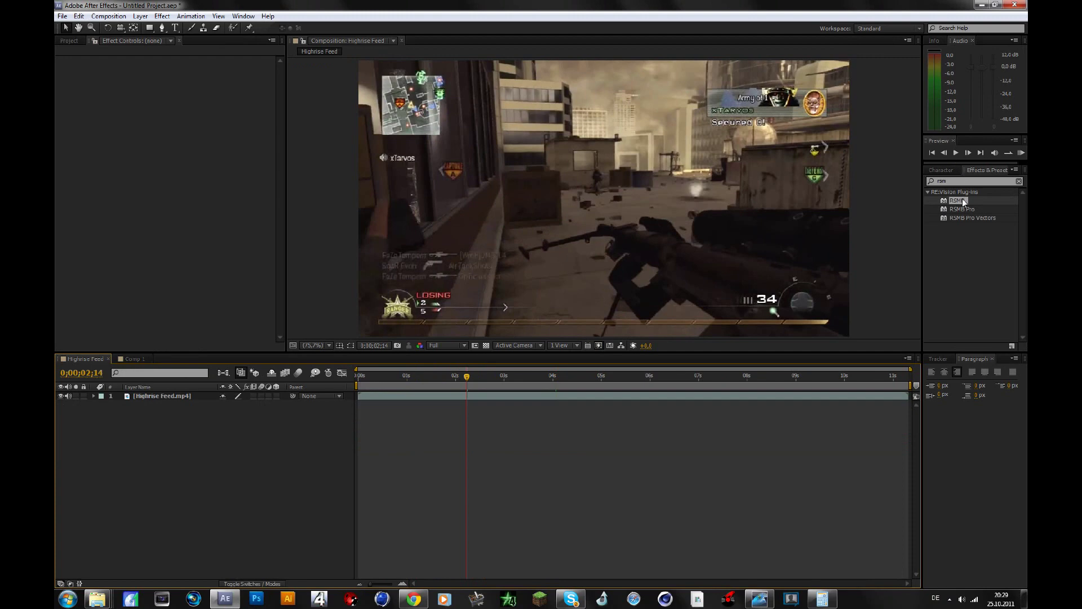
drag(963, 201, 186, 393)
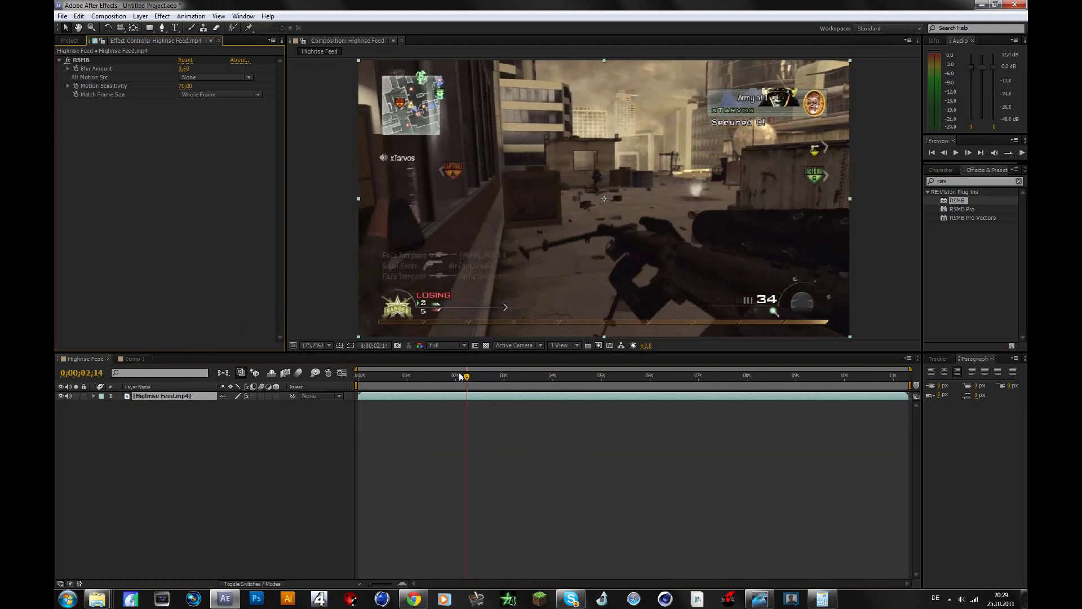
drag(461, 376, 502, 373)
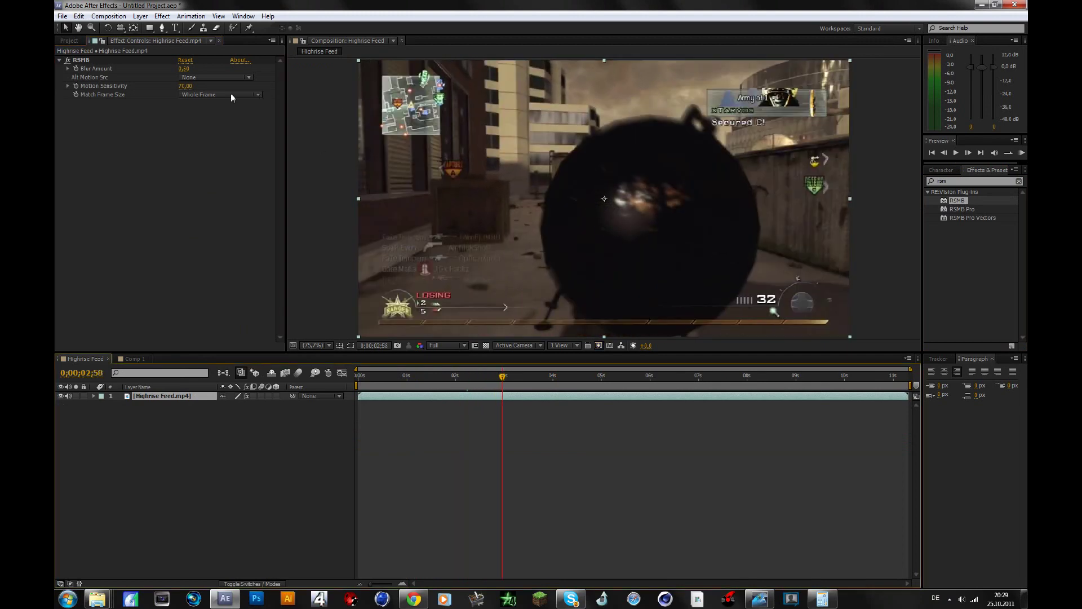
mouse_move(187, 70)
mouse_down()
mouse_move(221, 70)
mouse_move(189, 70)
mouse_up()
click(149, 117)
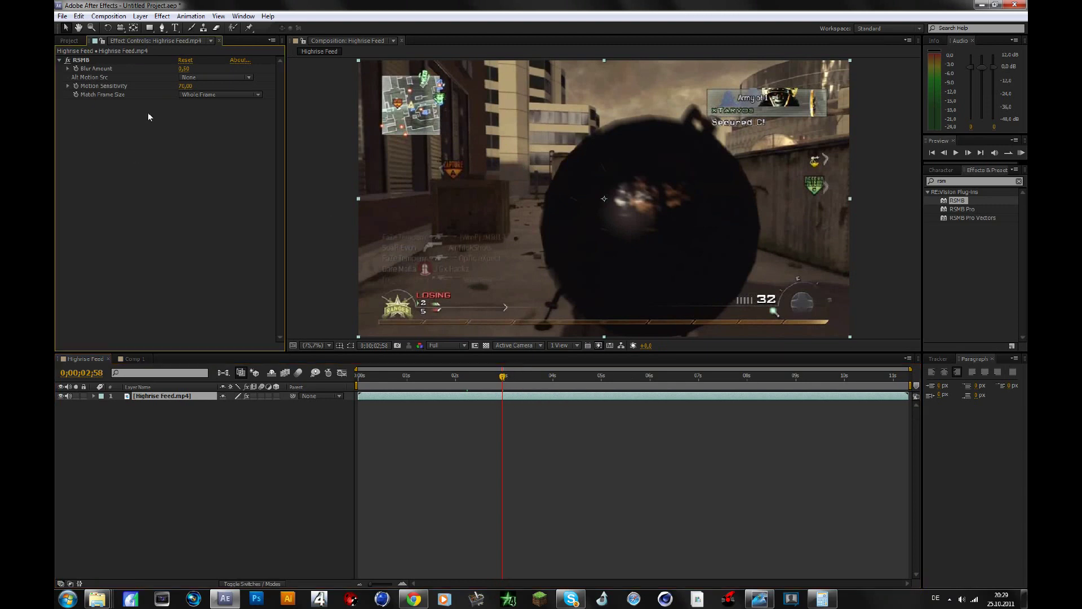
Step: Judge the blur on an earlier frame and set RSMB Motion Sensitivity to 60
drag(462, 369, 482, 372)
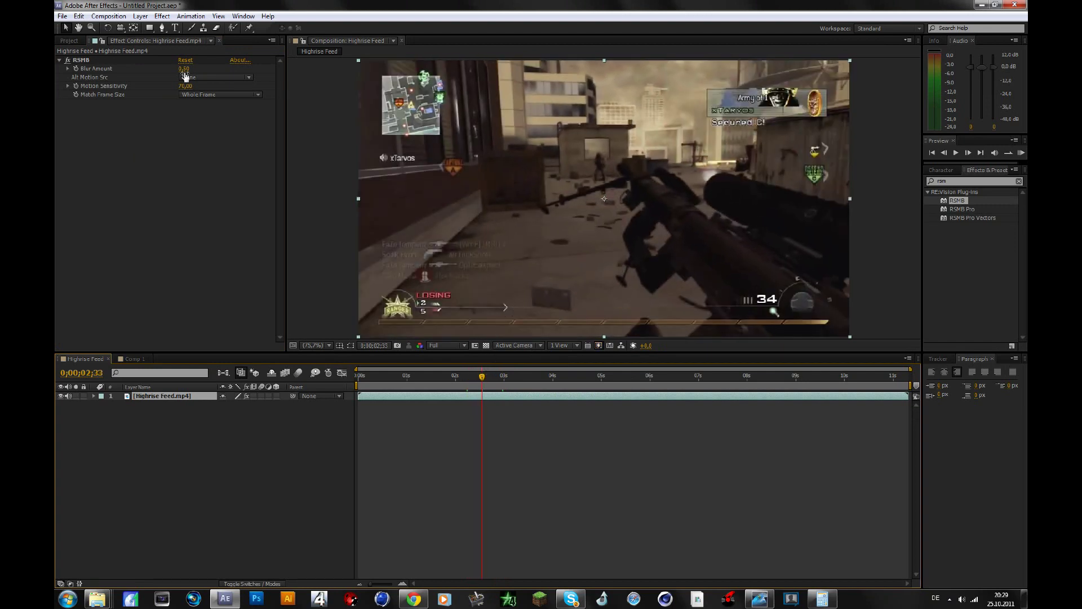
click(170, 195)
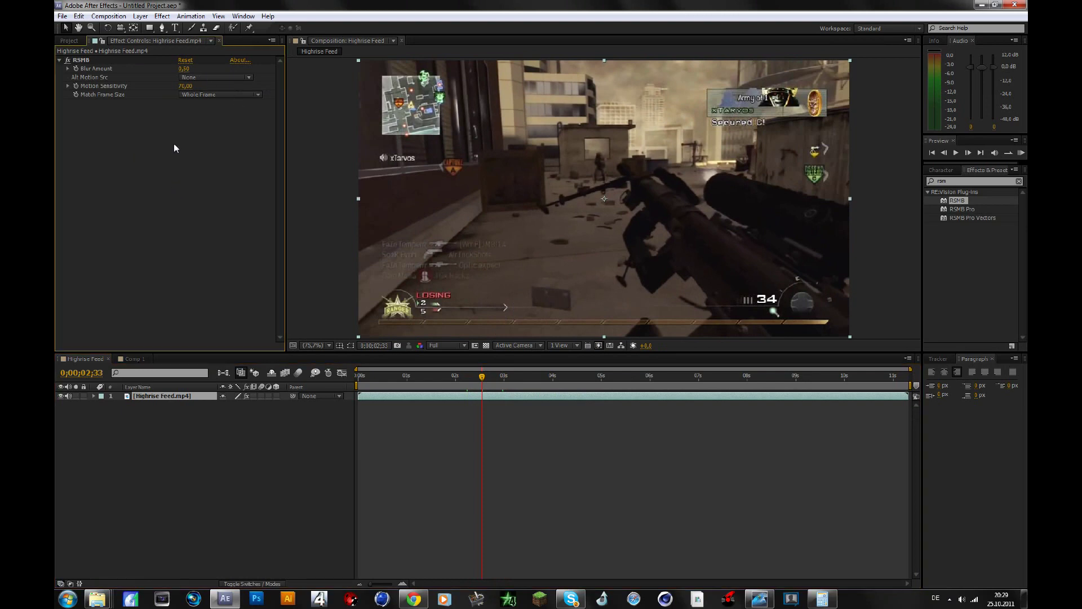
click(184, 86)
text(60)
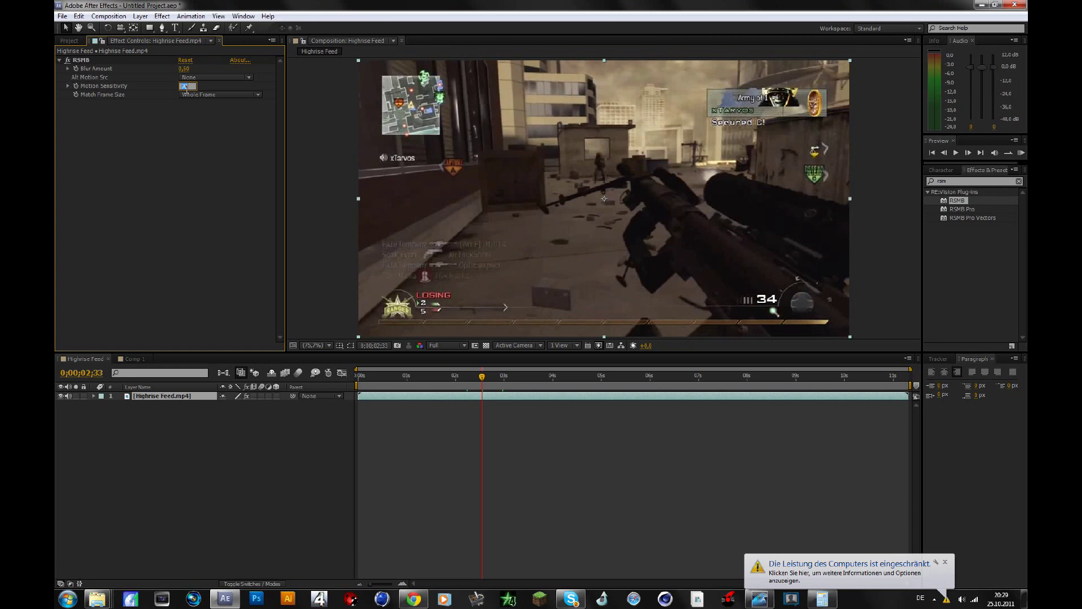
key(Return)
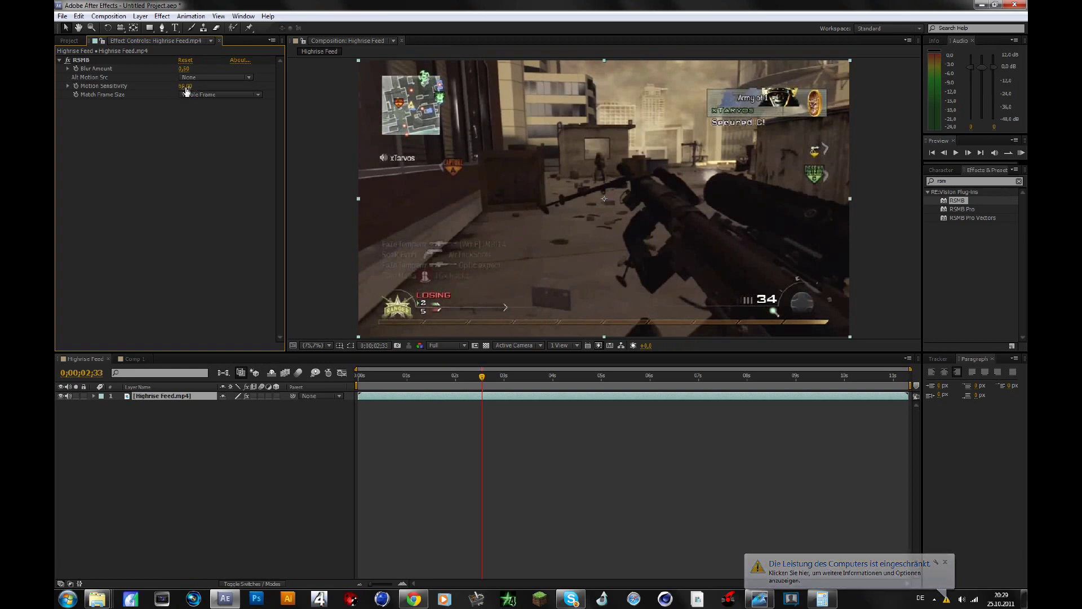
Step: Scrub Motion Sensitivity higher, then settle it at 50
drag(186, 86, 282, 87)
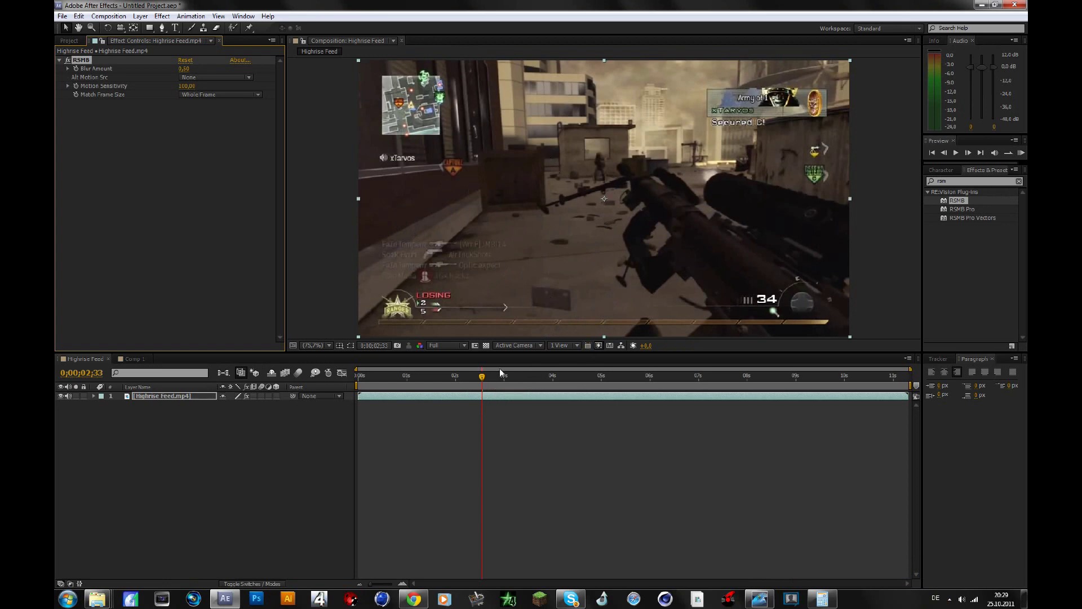
click(194, 87)
text(50)
key(Return)
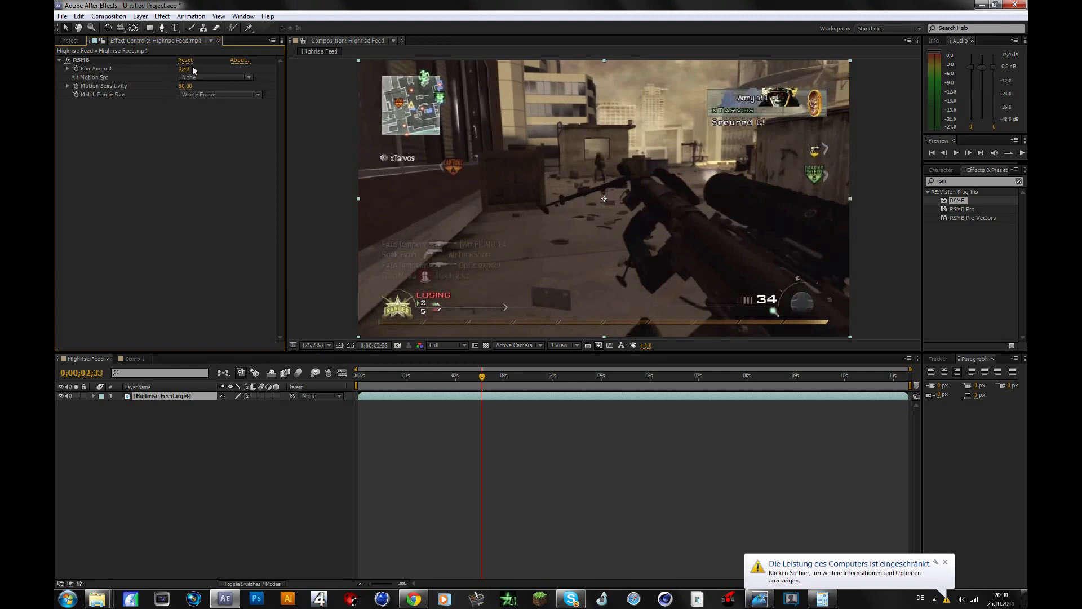
Step: Set RSMB Blur Amount to 0,70, then scrub it up toward 1,30
click(186, 69)
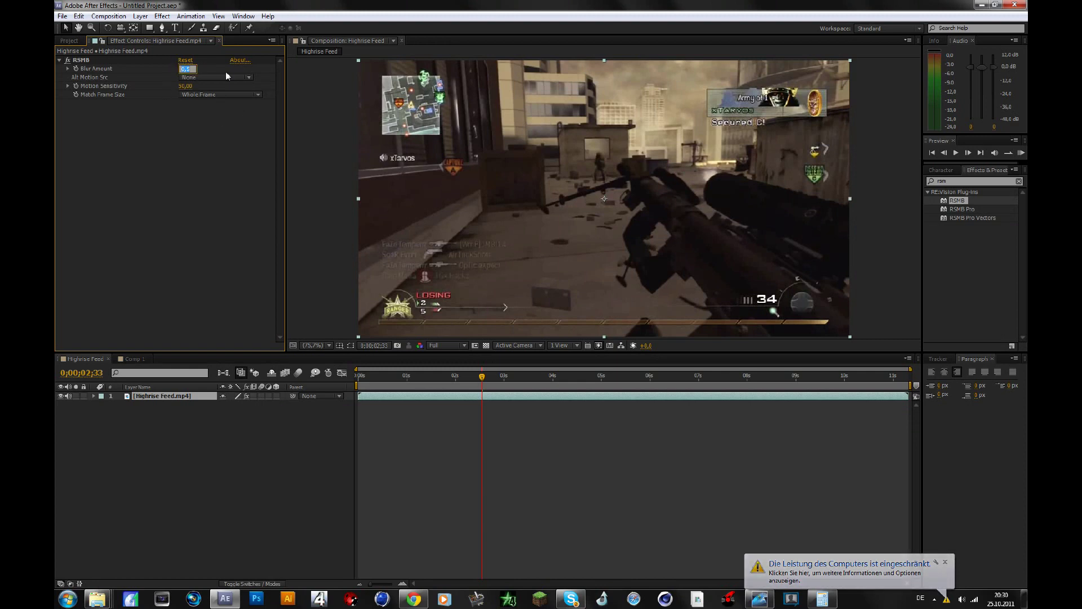
text(0)
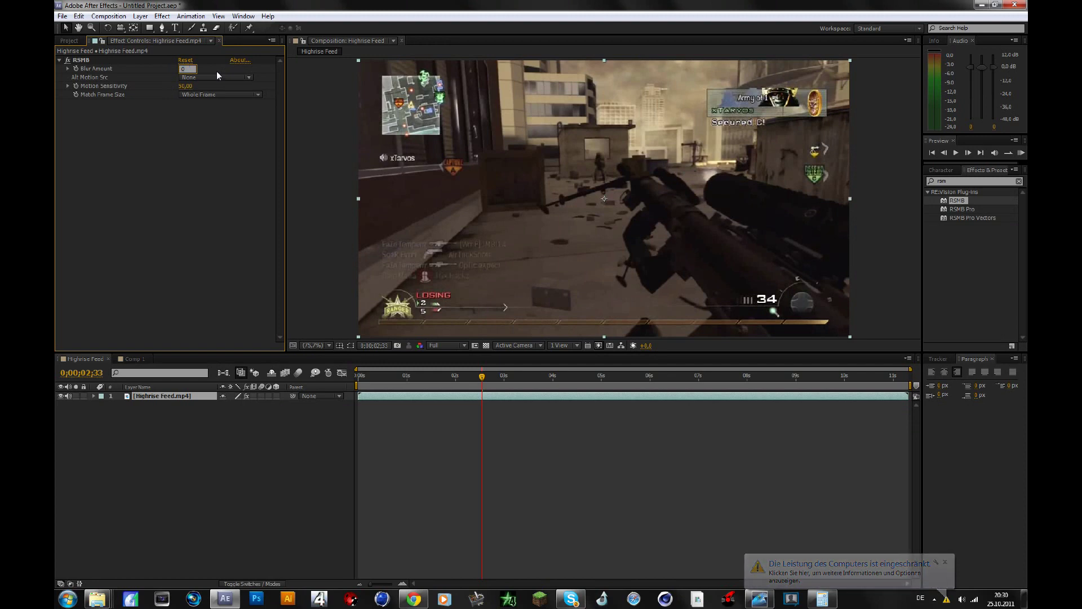
text(,)
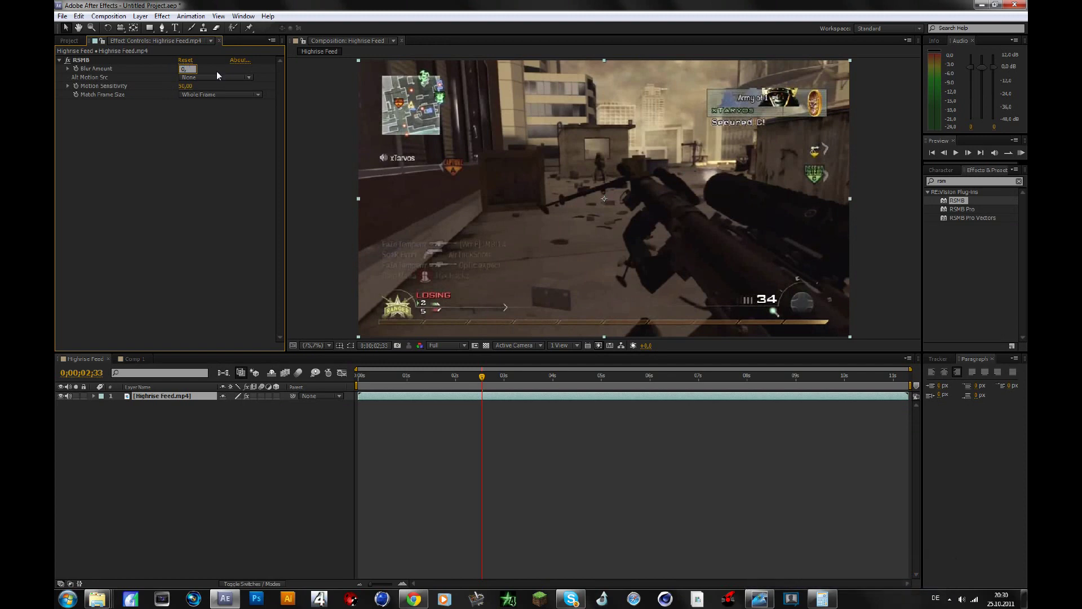
text(70)
key(Return)
drag(183, 68, 234, 162)
Step: Scrub forward through the scope-in and headshot around 0;00;05;30 to check the RSMB blur
drag(457, 383, 498, 373)
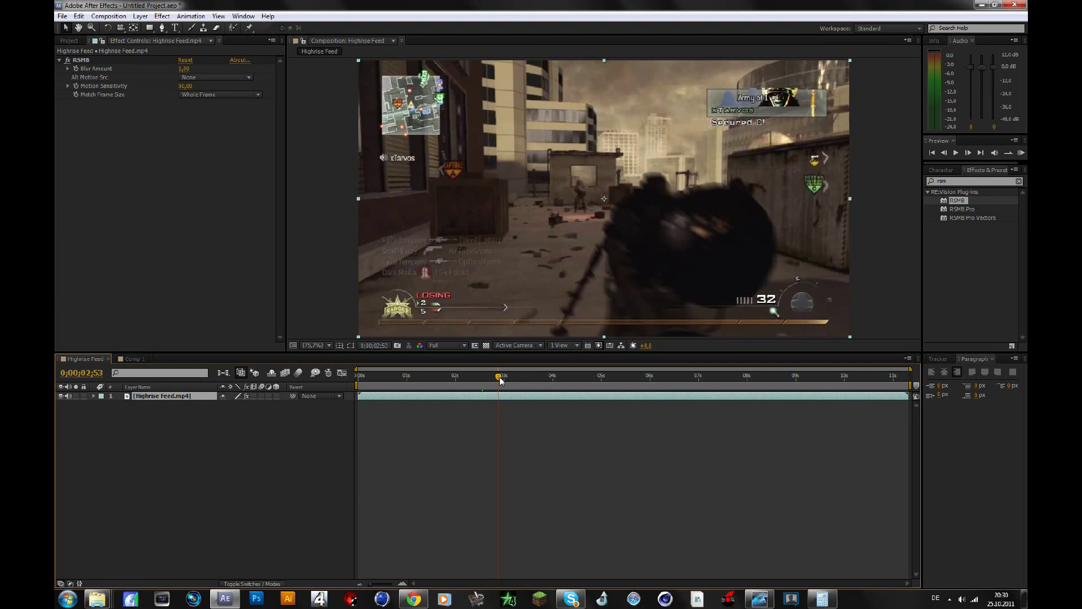
drag(500, 381, 554, 372)
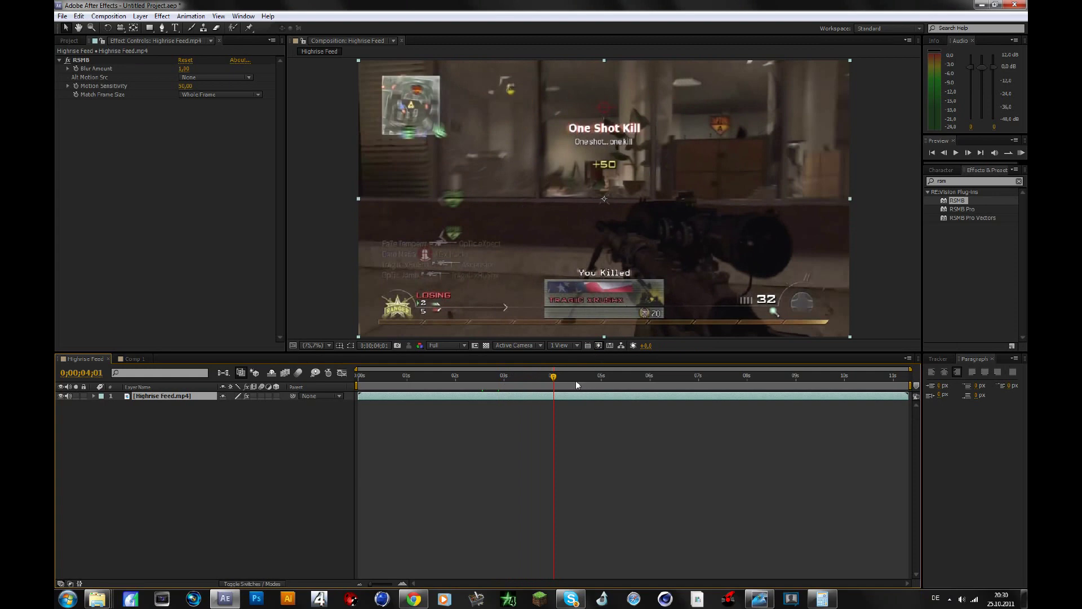
drag(573, 379, 604, 376)
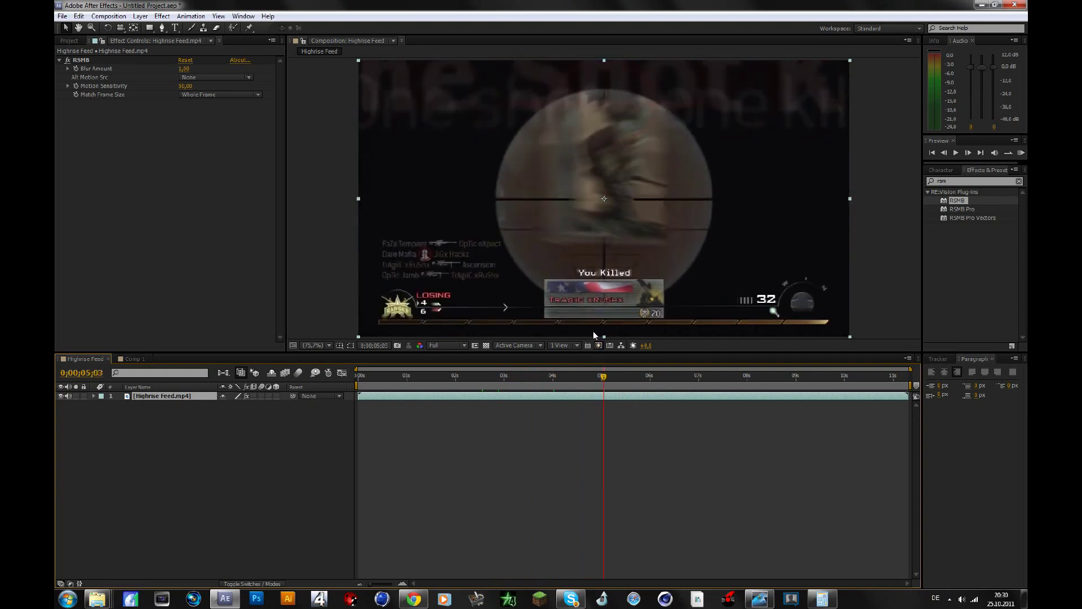
drag(609, 379, 627, 374)
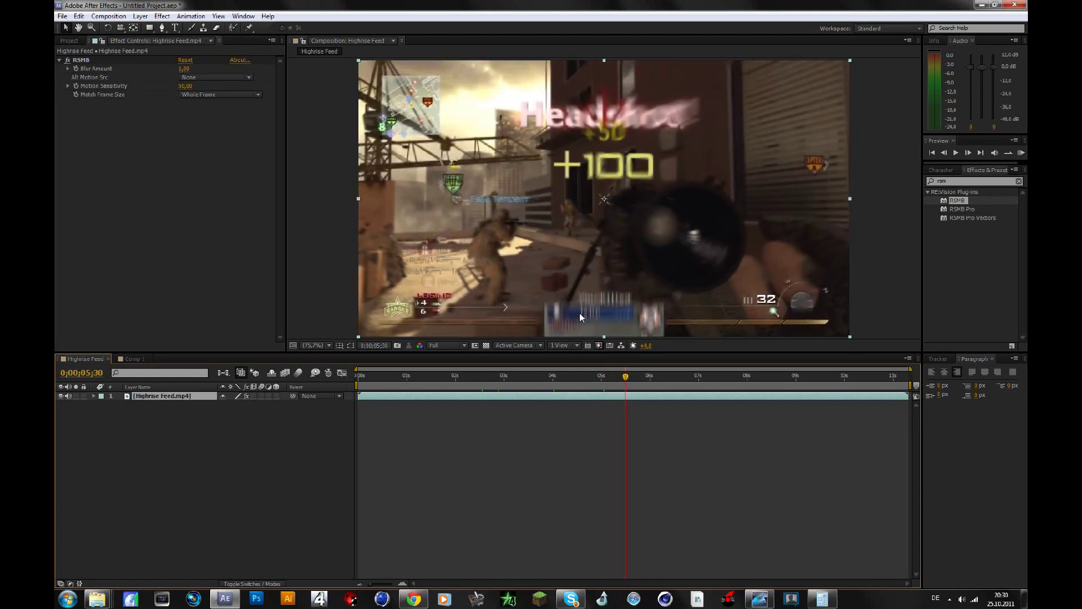
Step: Delete RSMB to compare the unblurred clip, then undo to restore it
click(109, 61)
key(Delete)
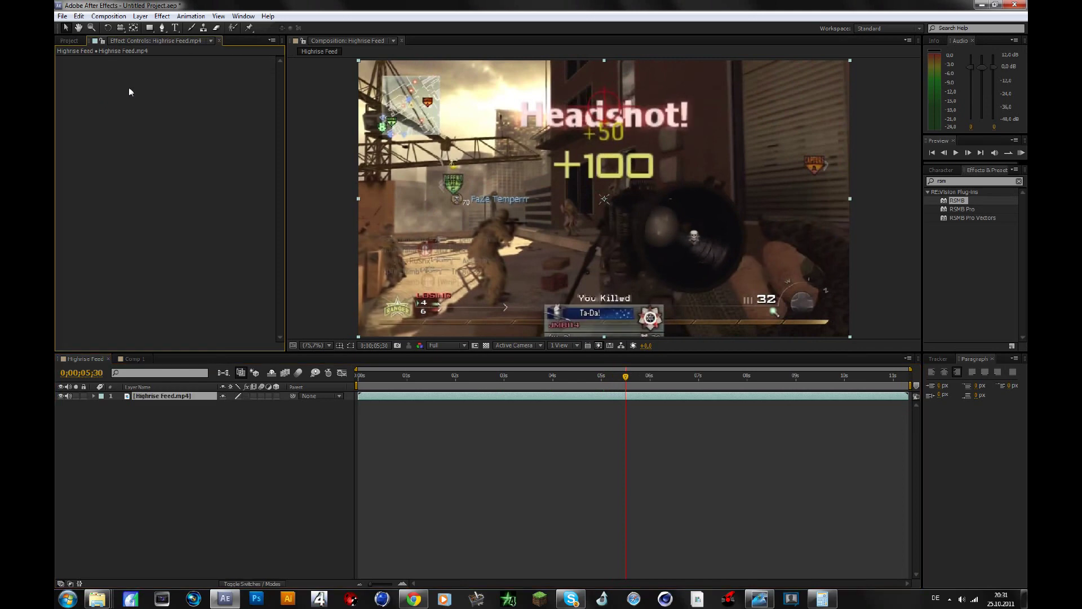
key(ctrl+z)
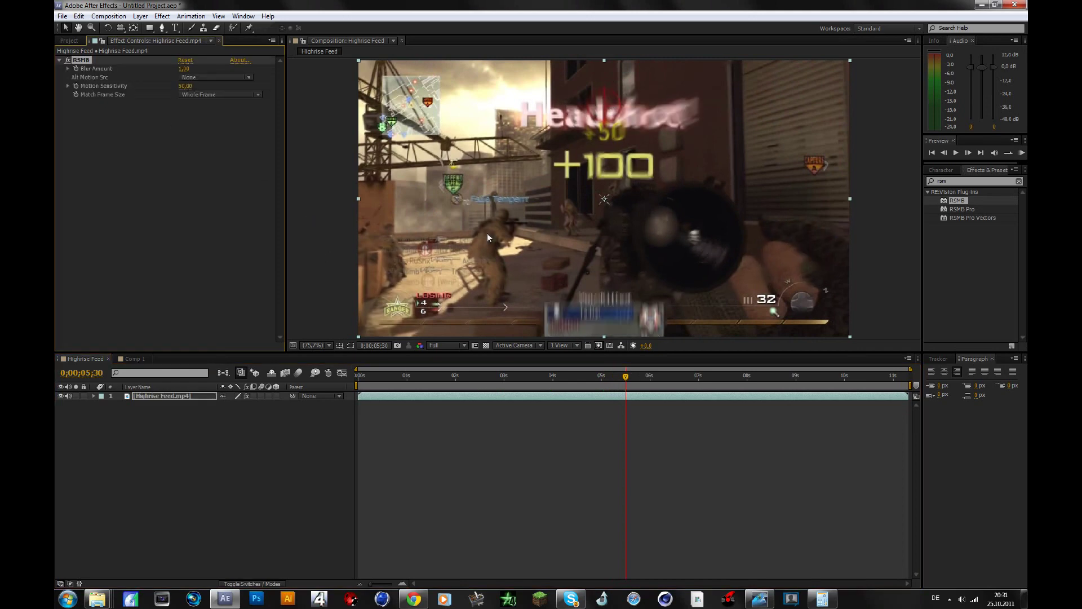
click(246, 205)
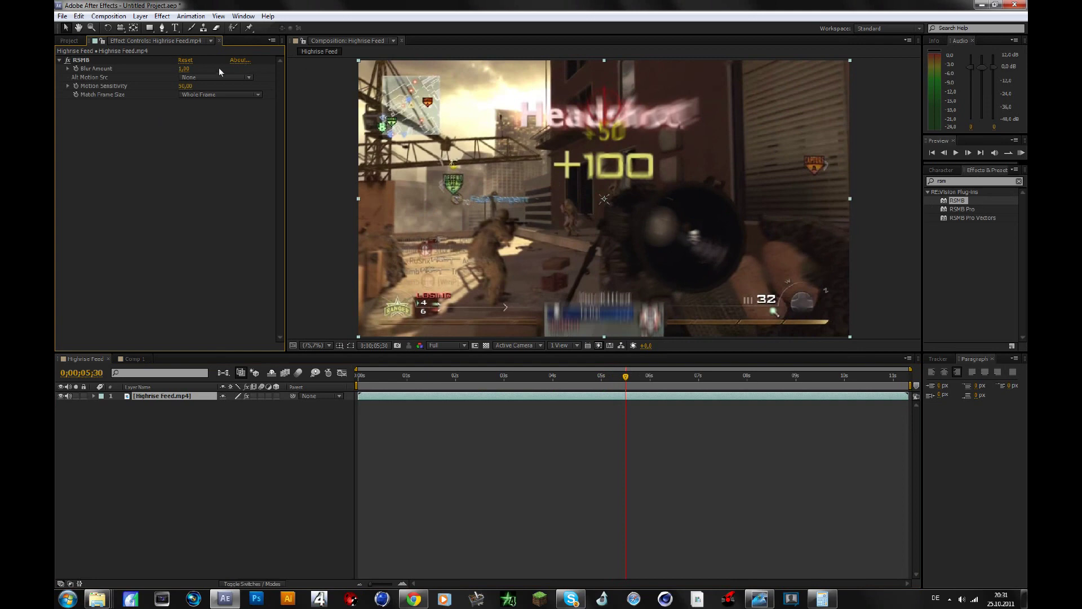
Step: Set Motion Sensitivity to 60 and Blur Amount to 0,70, then cue to 0;00;04;47
click(185, 86)
text(6)
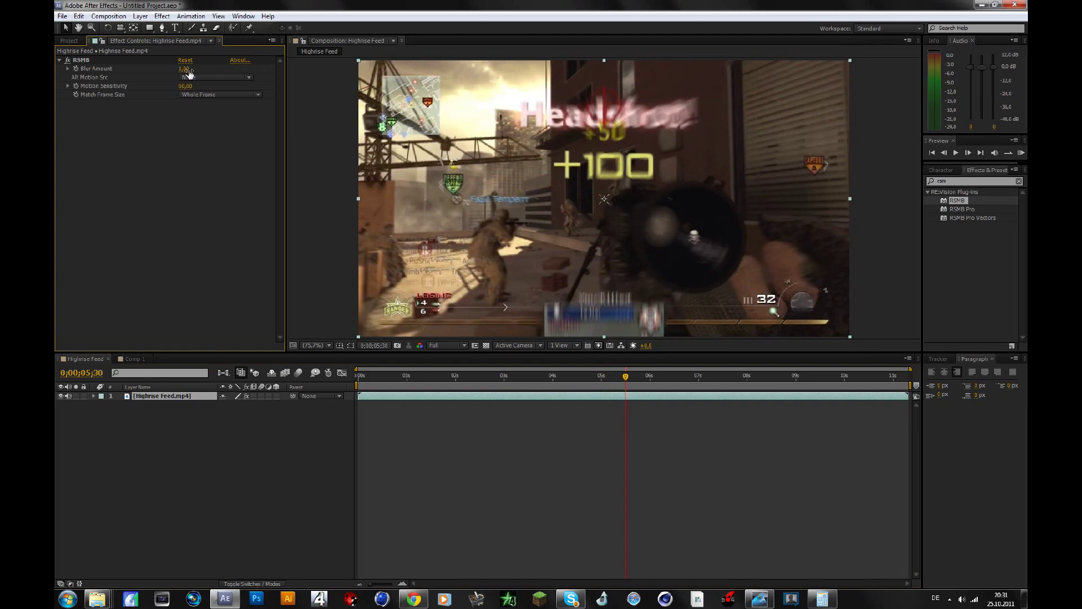
click(184, 69)
text(0,7)
key(Return)
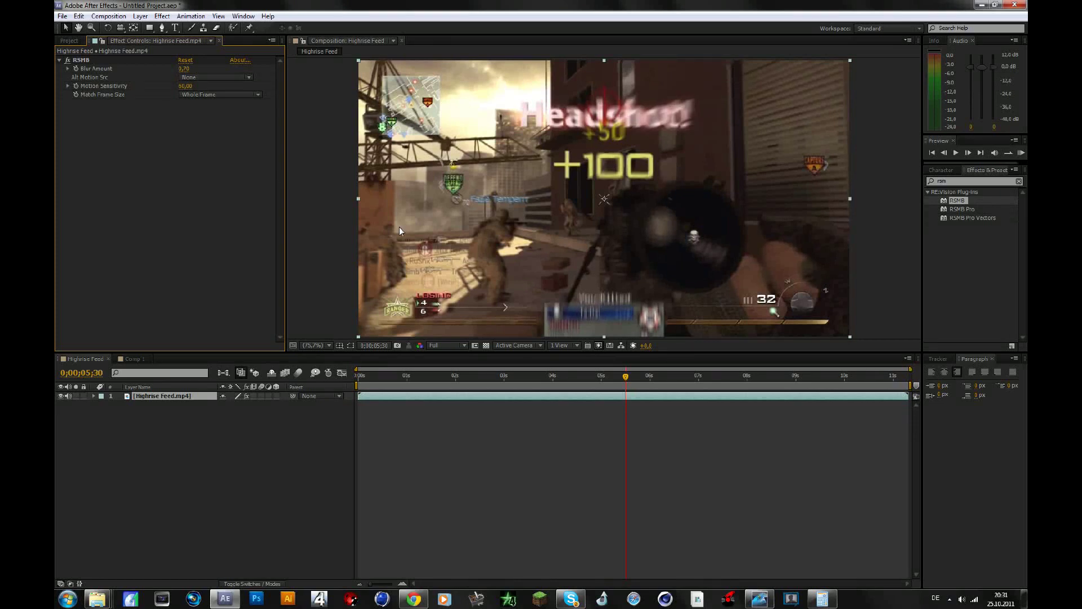
click(592, 377)
drag(593, 376, 591, 376)
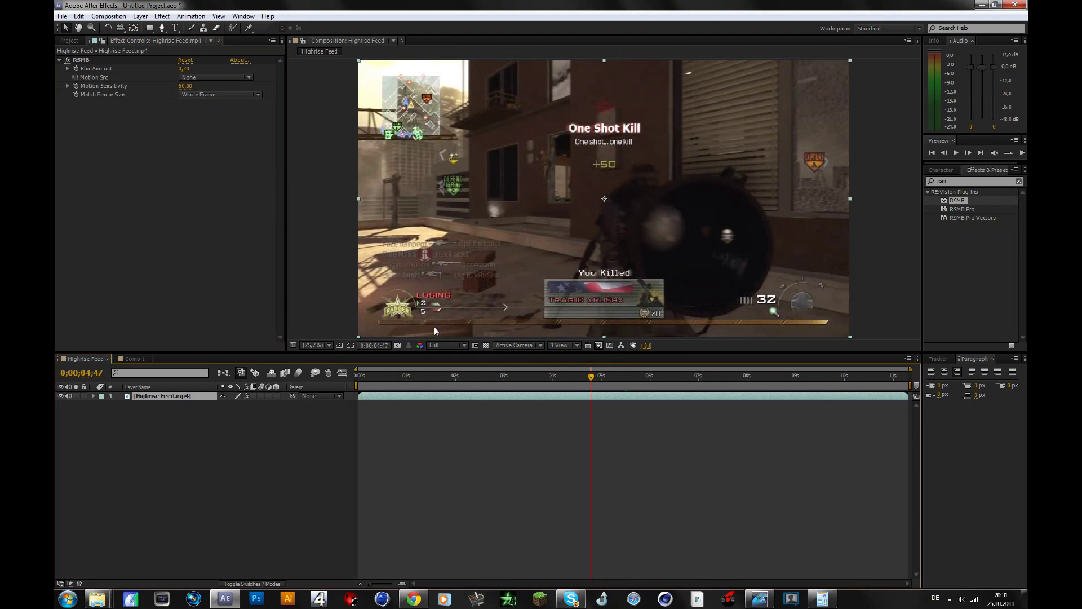
Step: Switch to Comp 1 and play a preview of the MOTION BLUR text animation
click(138, 357)
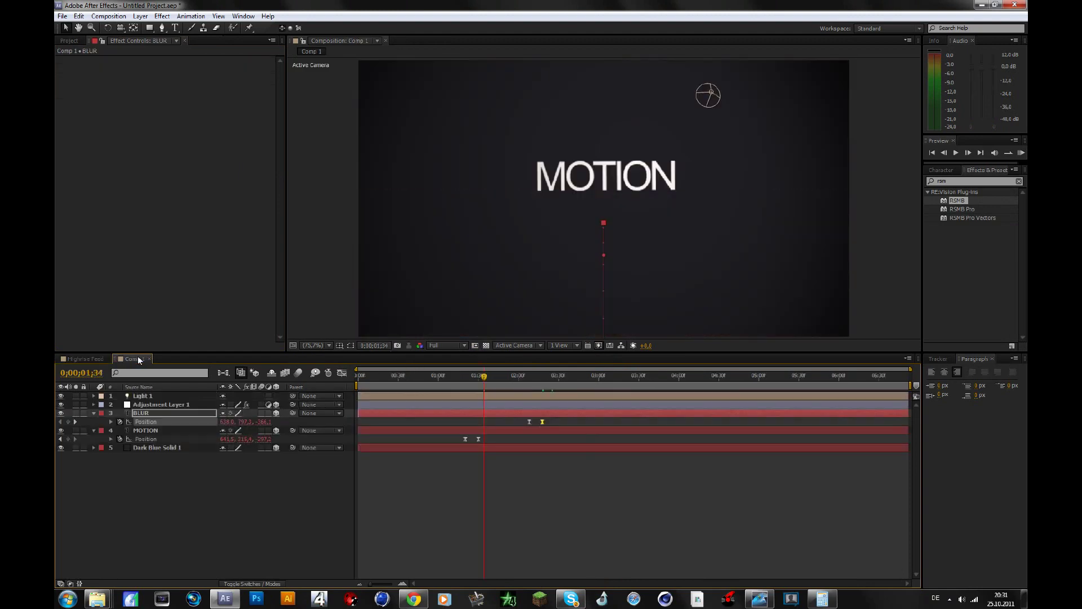
drag(421, 373, 471, 364)
key(space)
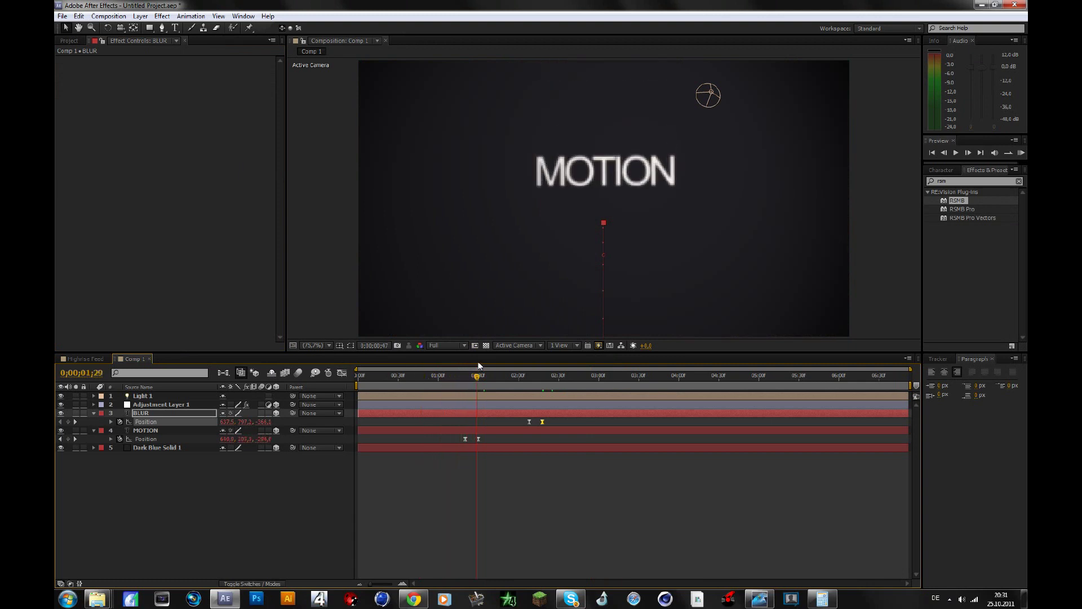
click(1021, 151)
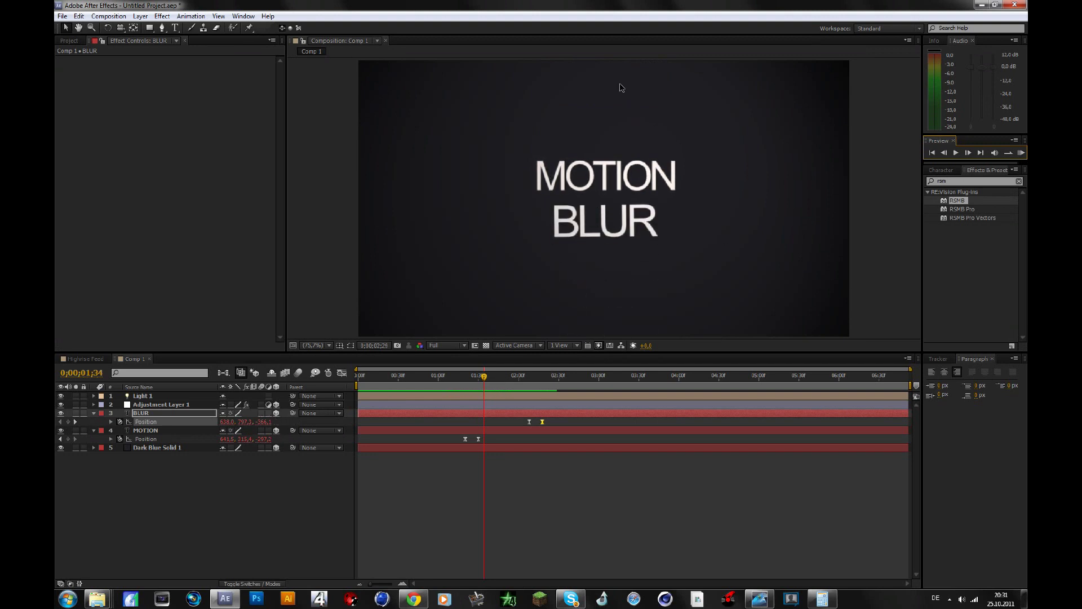
click(1022, 153)
click(1021, 154)
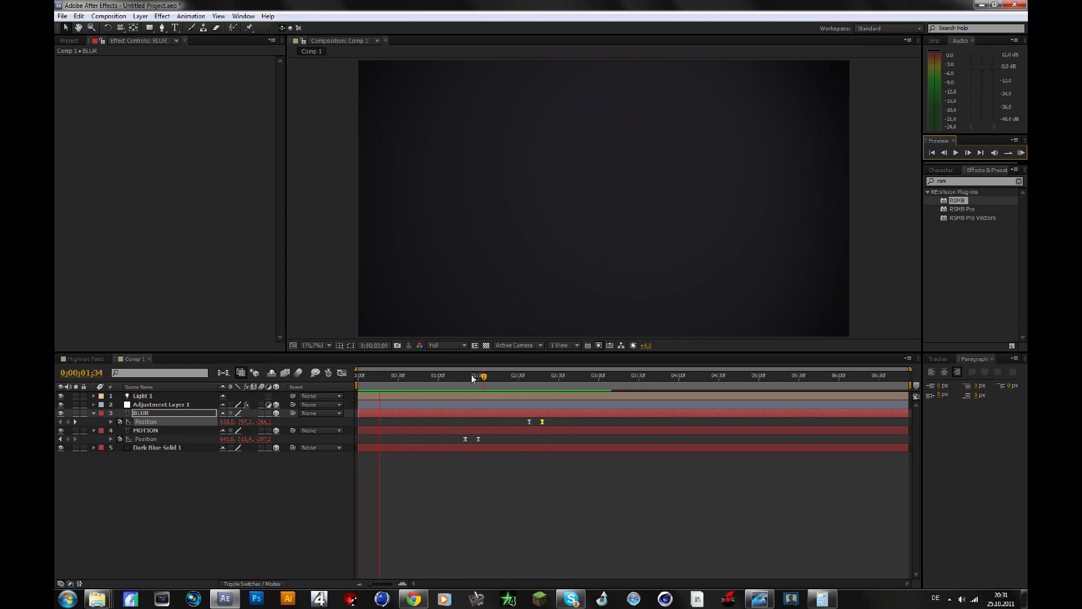
click(1022, 154)
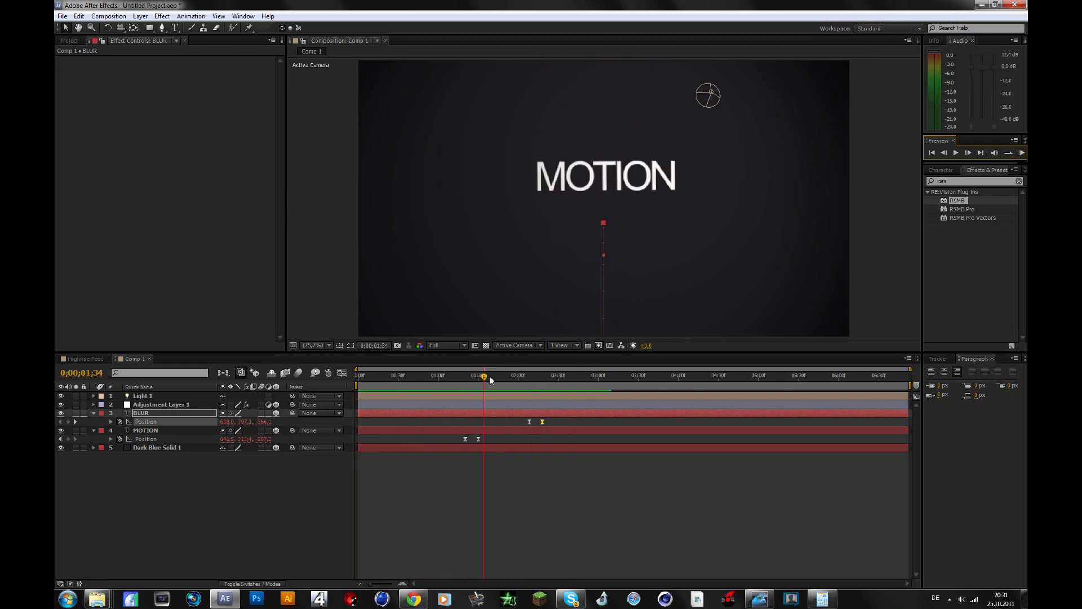
Step: Cue Comp 1 to 0;00;01;26 and collapse the BLUR and MOTION layer properties
drag(459, 380, 472, 375)
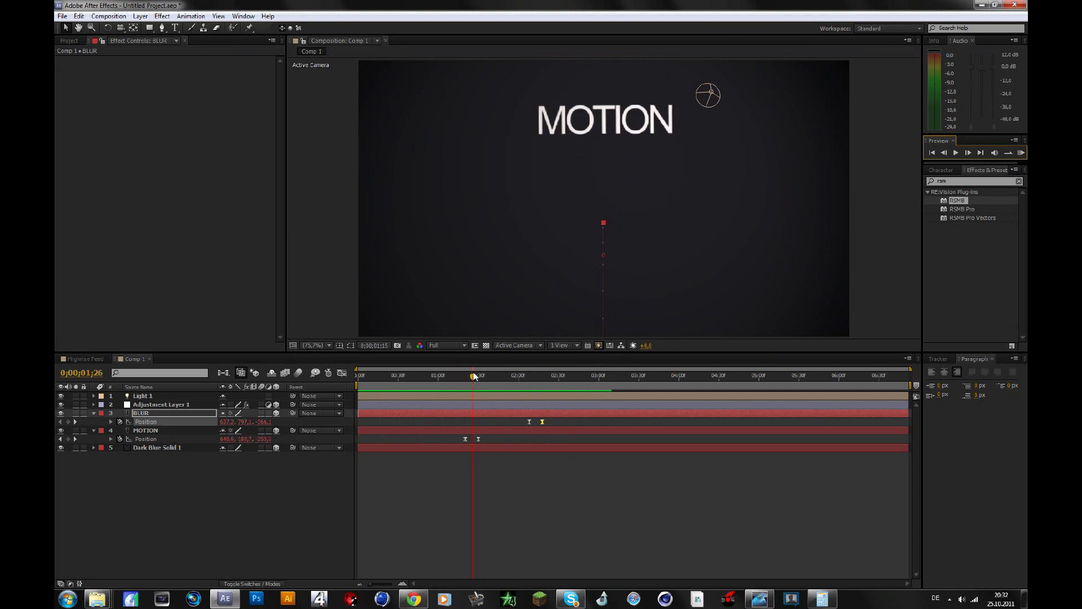
click(244, 500)
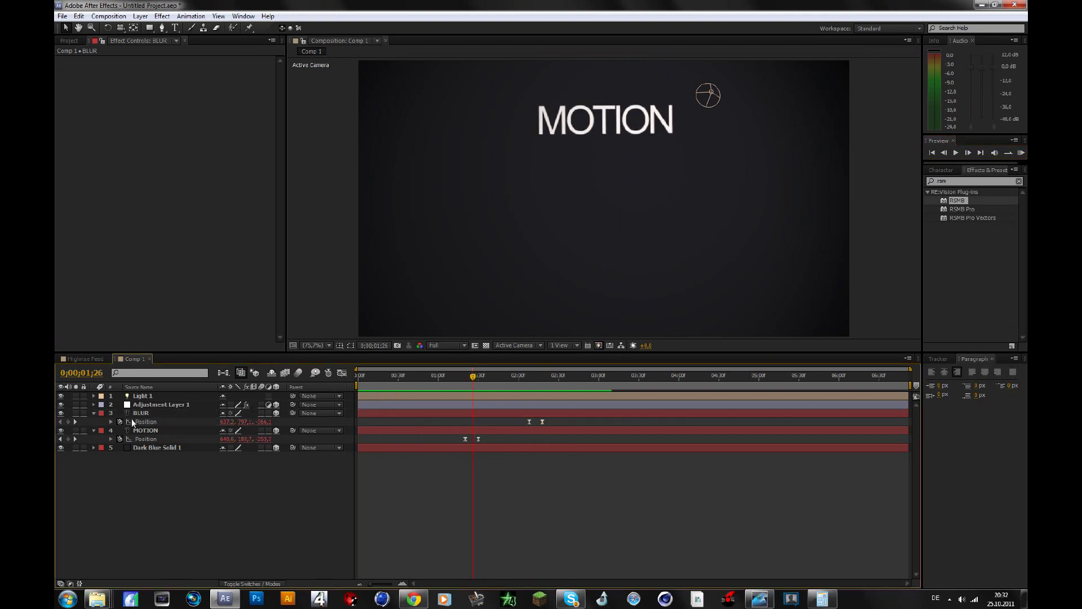
click(94, 413)
click(93, 421)
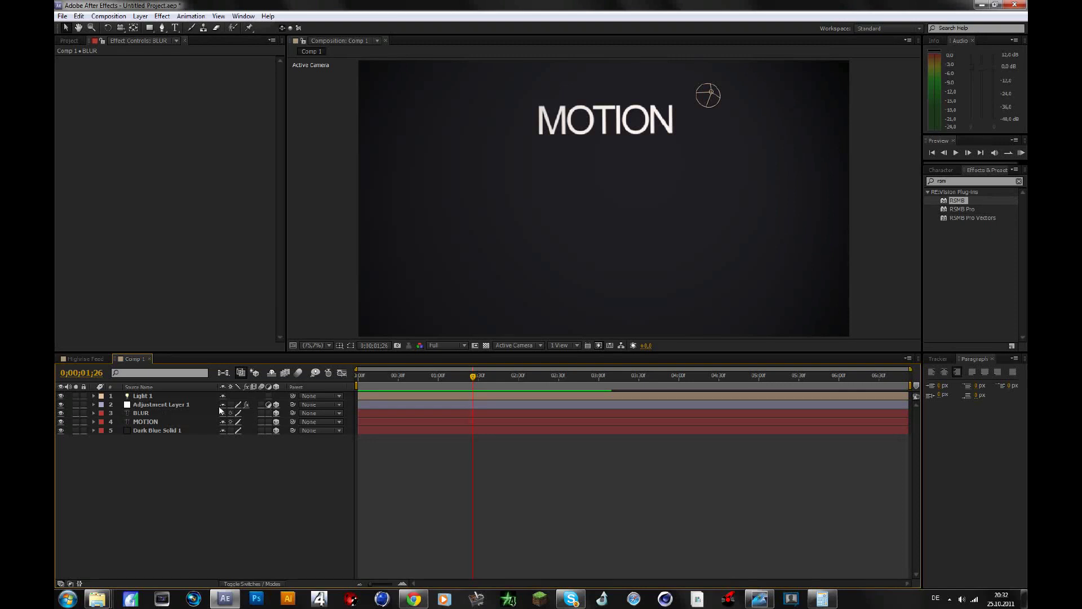
Step: Turn on composition motion blur, check the blurred text near 0;00;01;45, then return to Highrise Feed
key(F4)
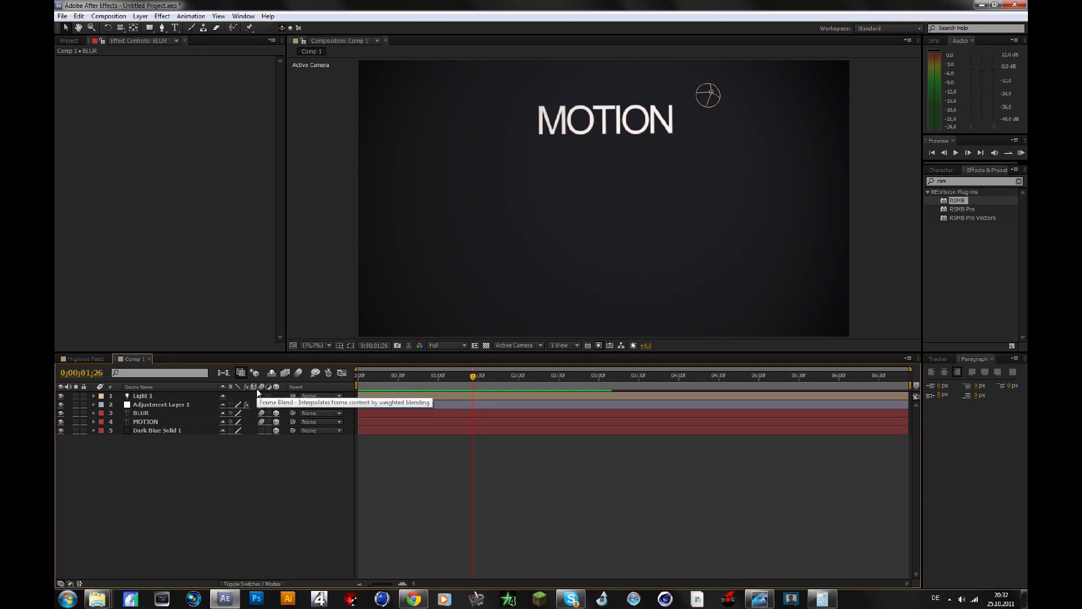
click(298, 373)
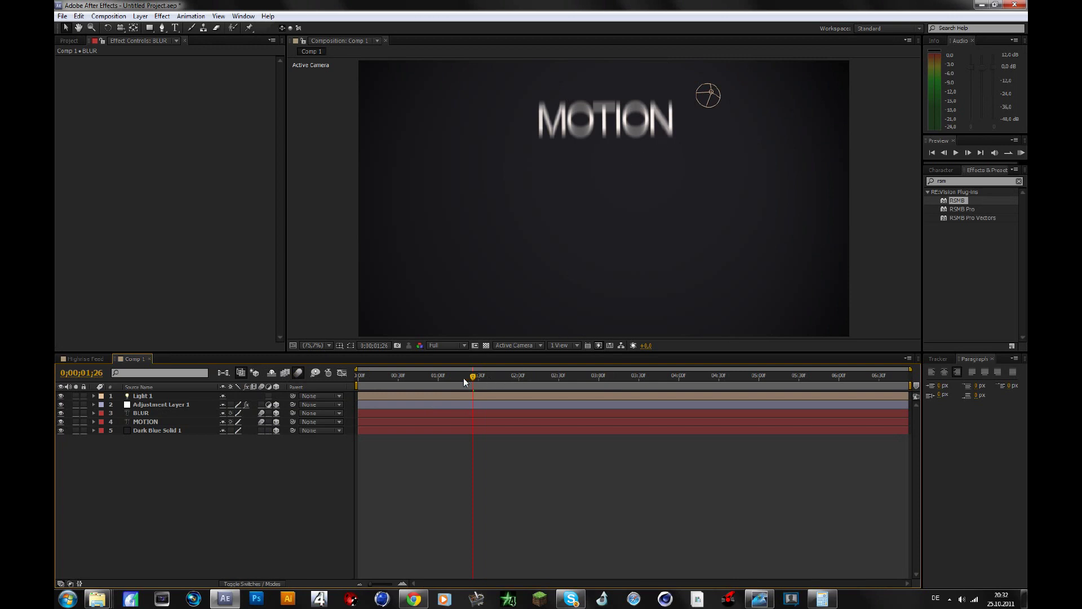
drag(464, 381, 537, 373)
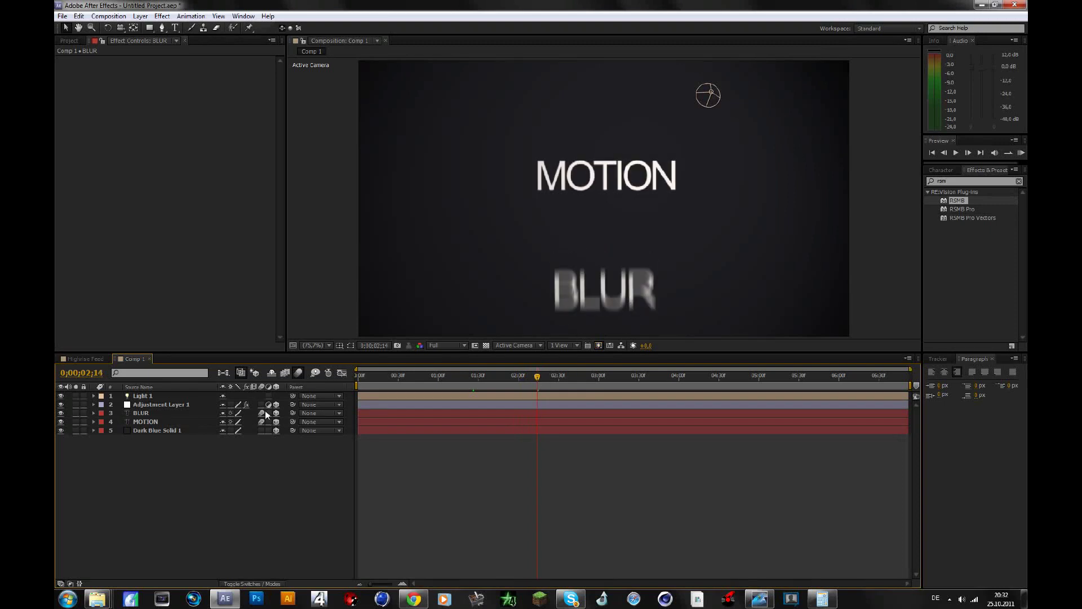
drag(451, 374, 483, 374)
click(100, 361)
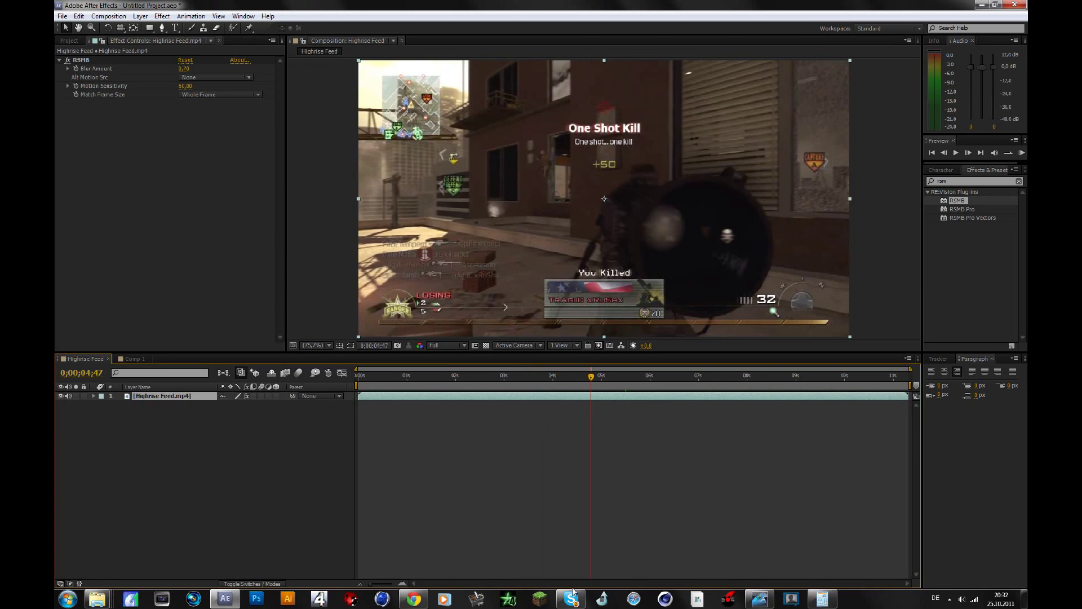
click(253, 480)
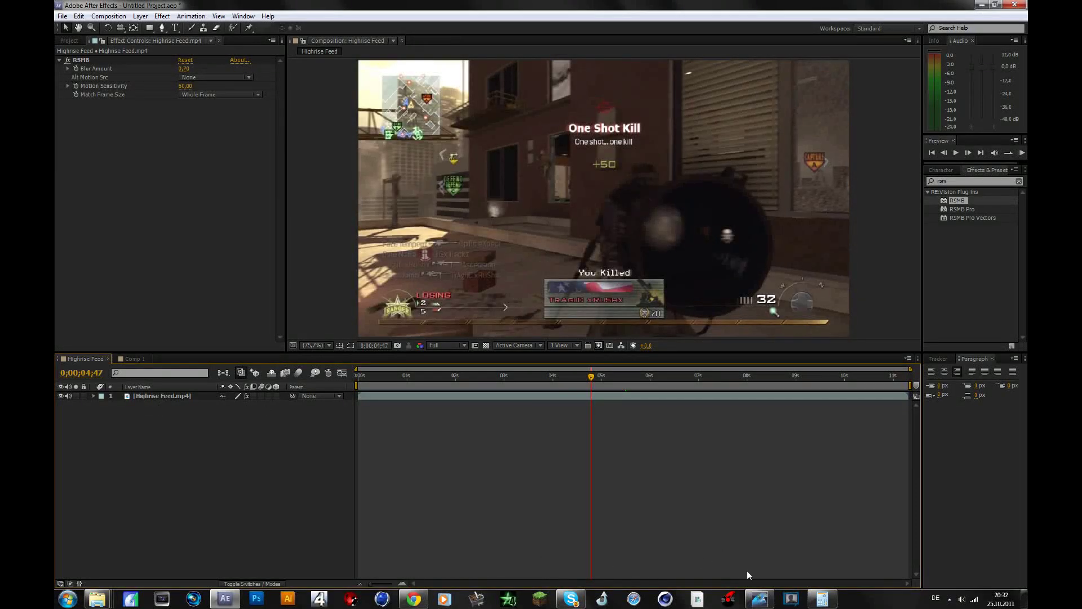
click(767, 596)
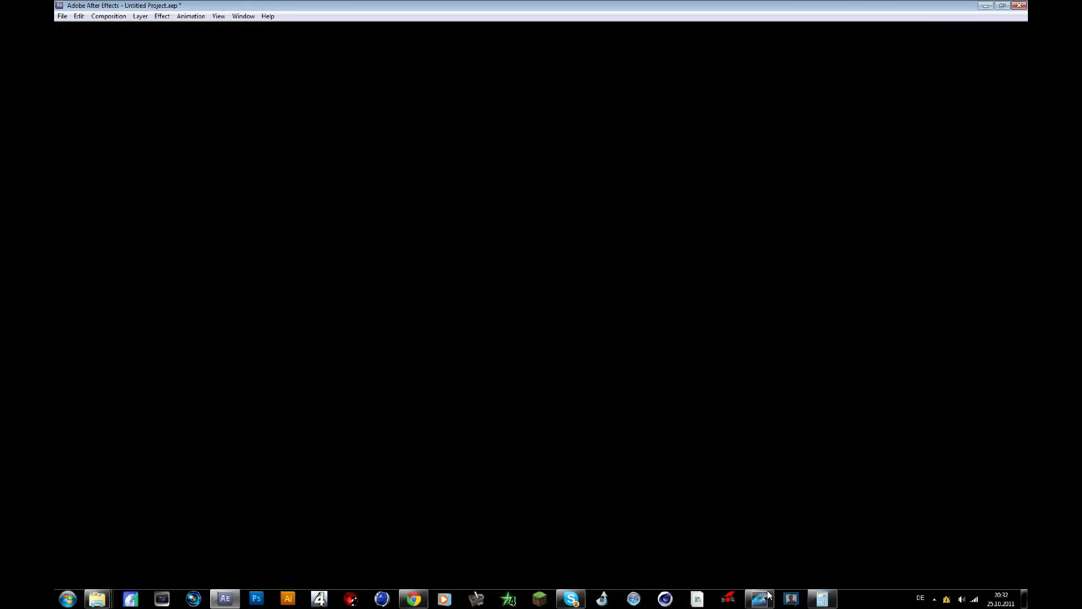